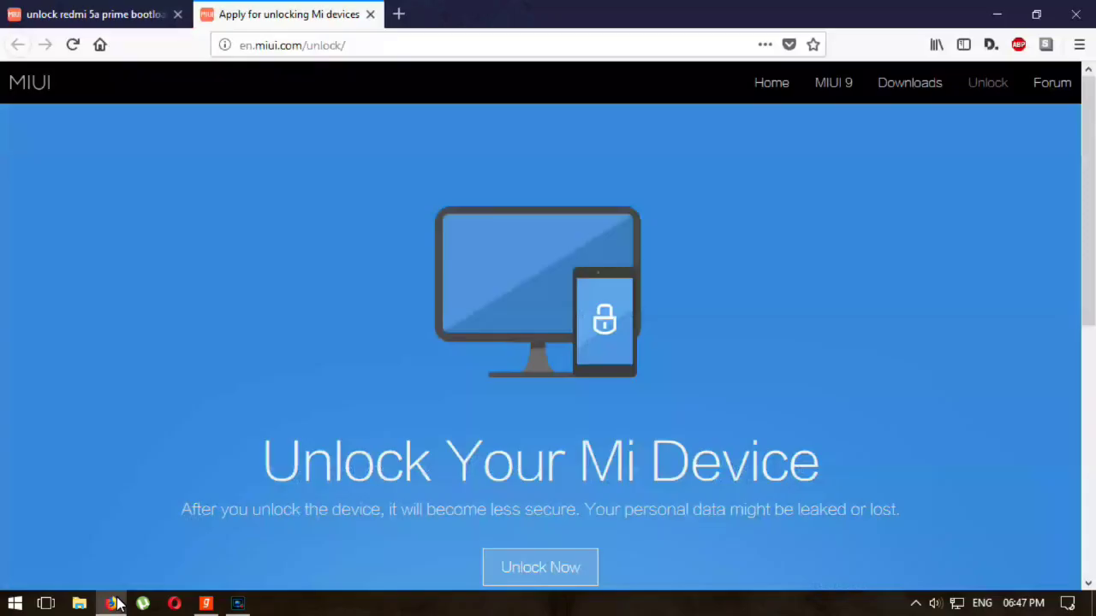
Start the device unlock application on en.miui.com/unlock with Unlock Now.
{"action": "scroll", "coordinate": [256, 238], "scroll_direction": "down", "scroll_amount": 2}
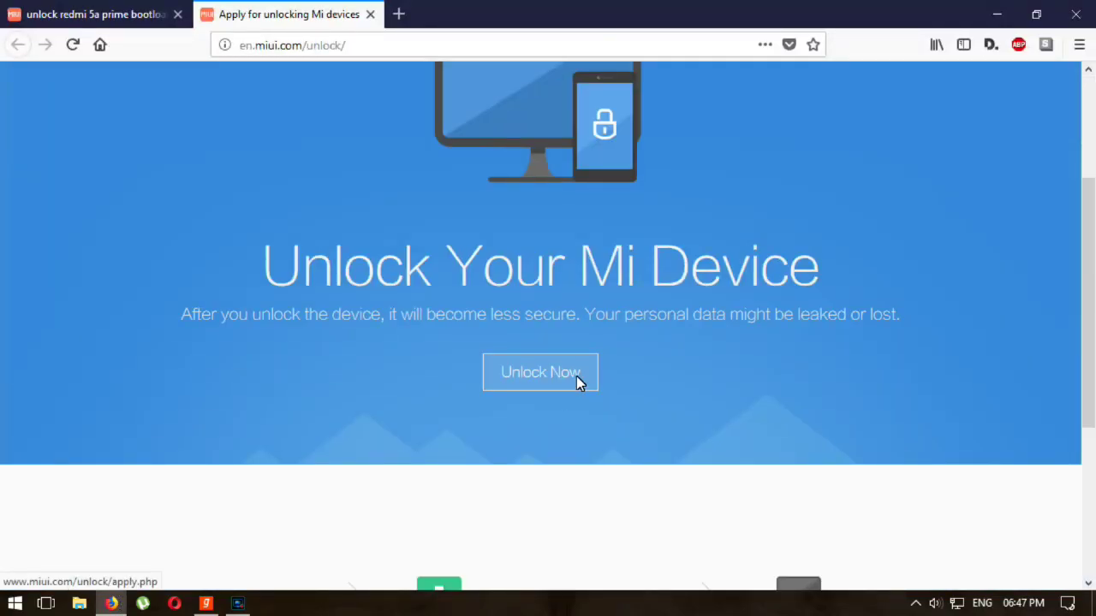
{"action": "left_click", "coordinate": [578, 382]}
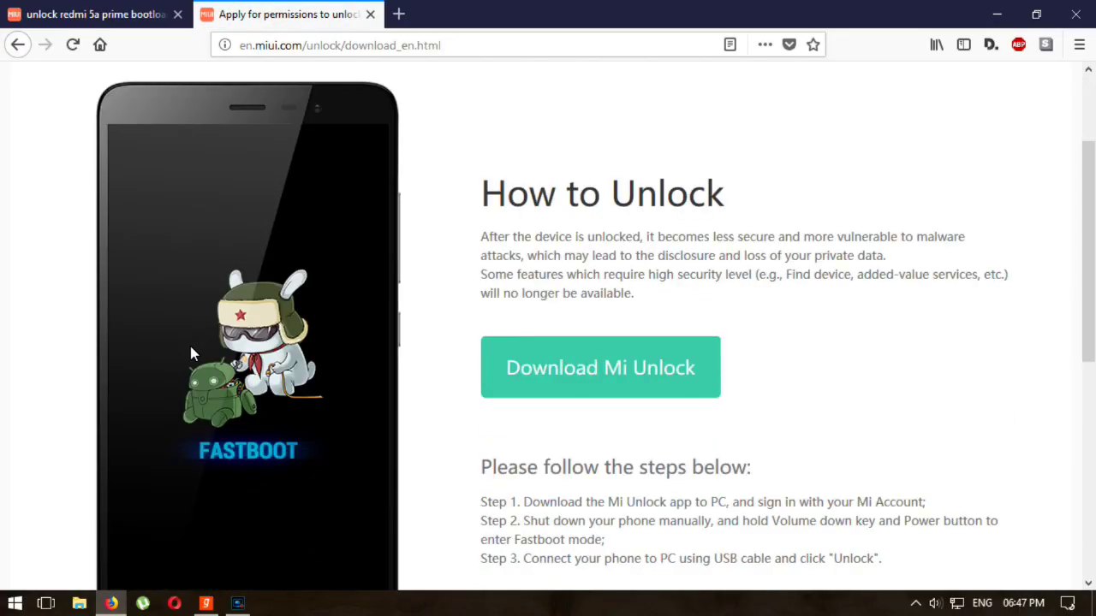
Scroll the How to Unlock page down to the Download Mi Unlock button and step list.
{"action": "scroll", "coordinate": [192, 349], "scroll_direction": "down", "scroll_amount": 1}
{"action": "scroll", "coordinate": [201, 342], "scroll_direction": "down", "scroll_amount": 2}
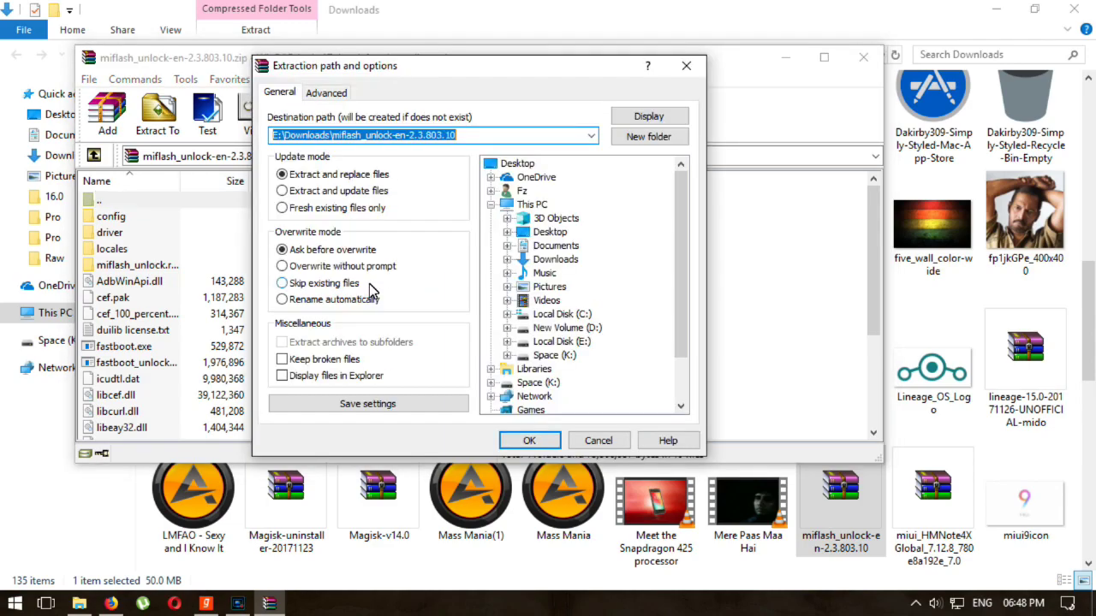
Choose Desktop as the extraction destination for the miflash_unlock-en-2.3.803.10 archive.
{"action": "left_click", "coordinate": [518, 164]}
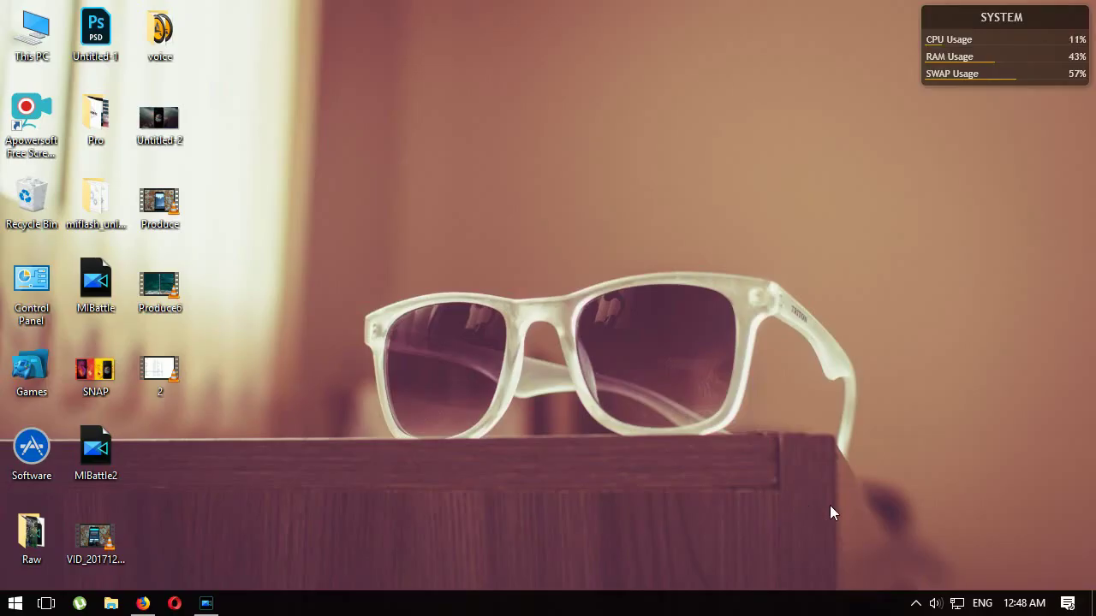
Check the tray's Safely Remove Hardware list, then launch miflash_unlock and accept its disclaimer.
{"action": "left_click", "coordinate": [915, 603]}
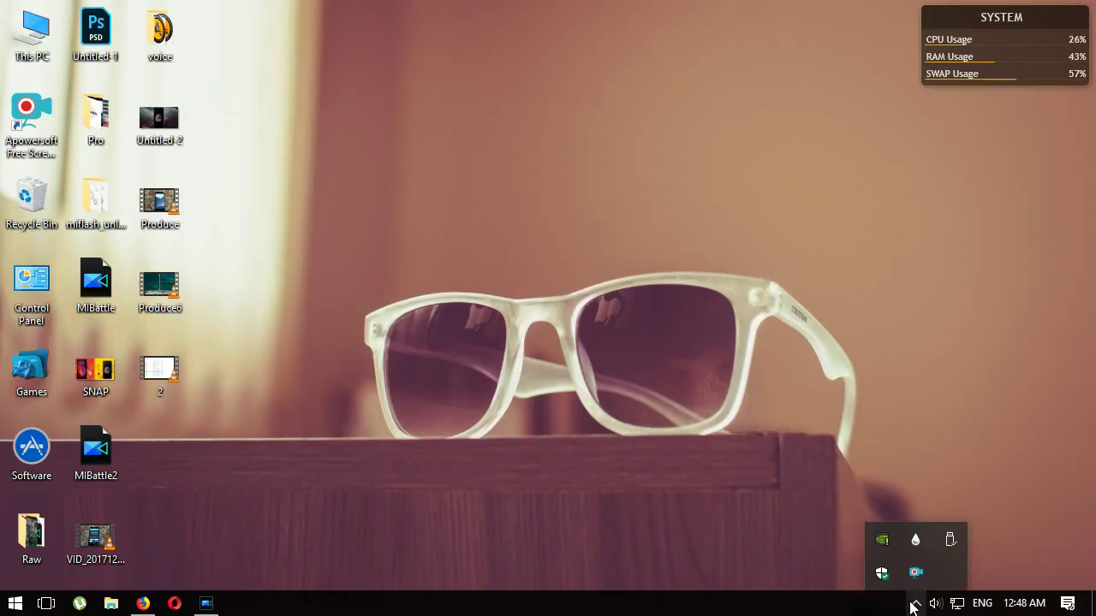
{"action": "left_click", "coordinate": [950, 540]}
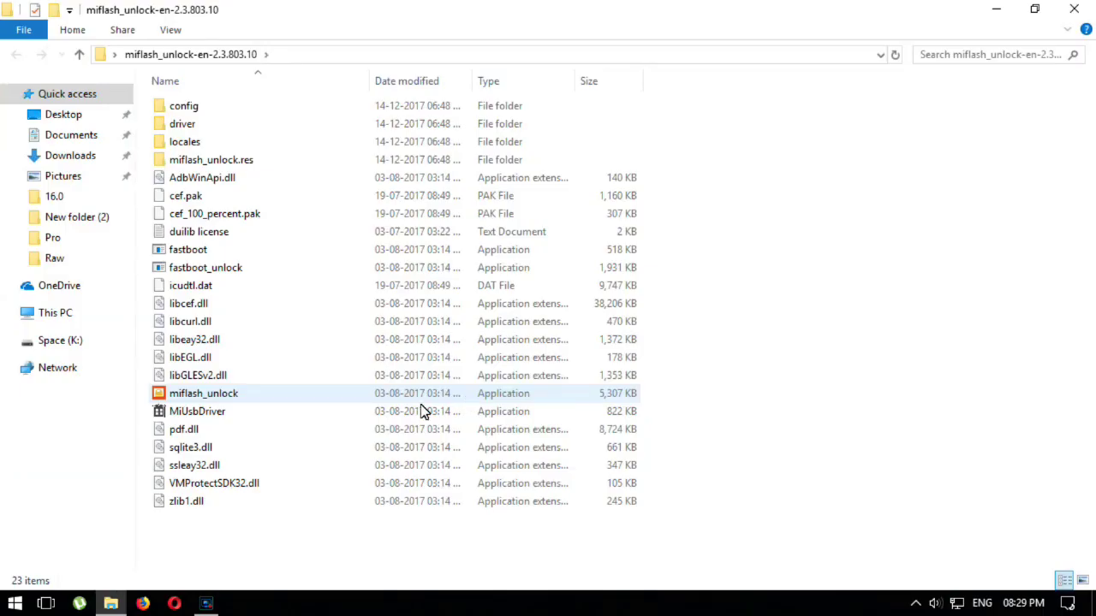
{"action": "left_click", "coordinate": [246, 395]}
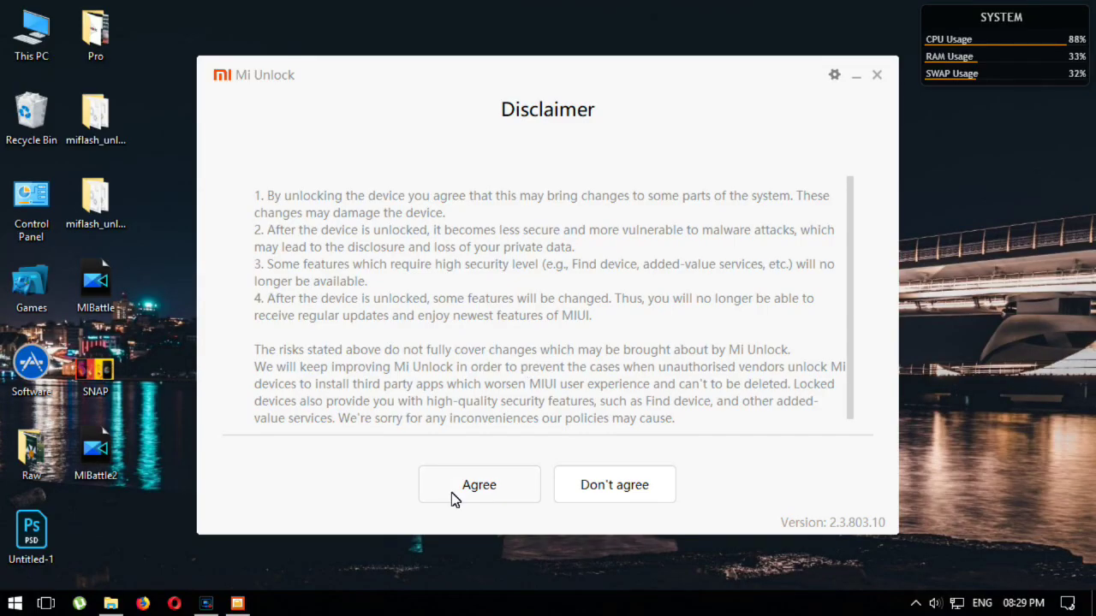
{"action": "left_click", "coordinate": [450, 494]}
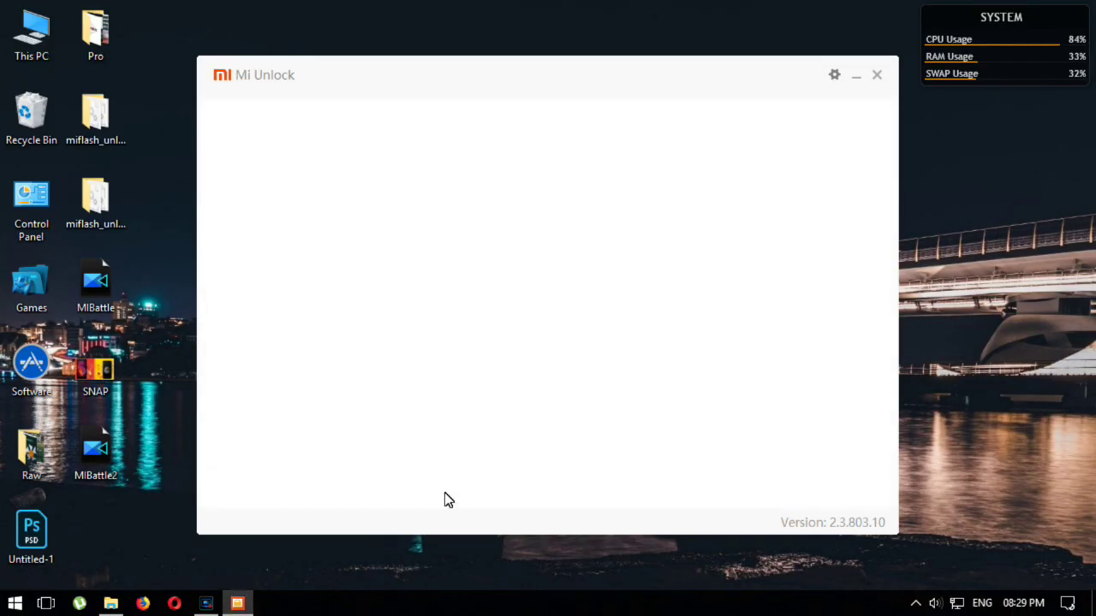
Sign in to Mi Unlock with the account password and unlock the phone despite the warning.
{"action": "type", "text": "***"}
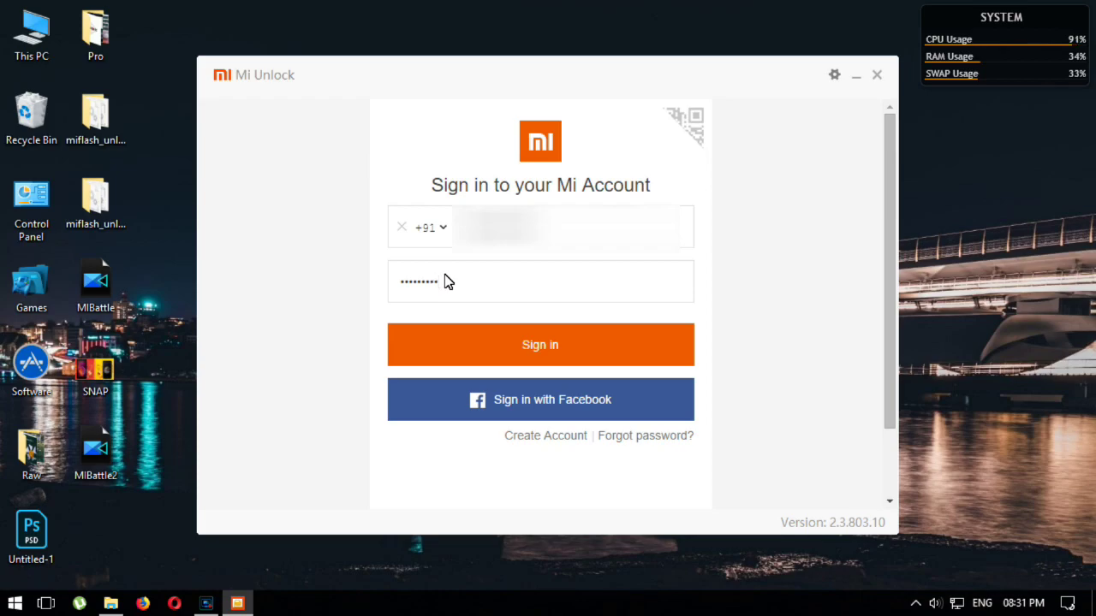
{"action": "key", "text": "Return"}
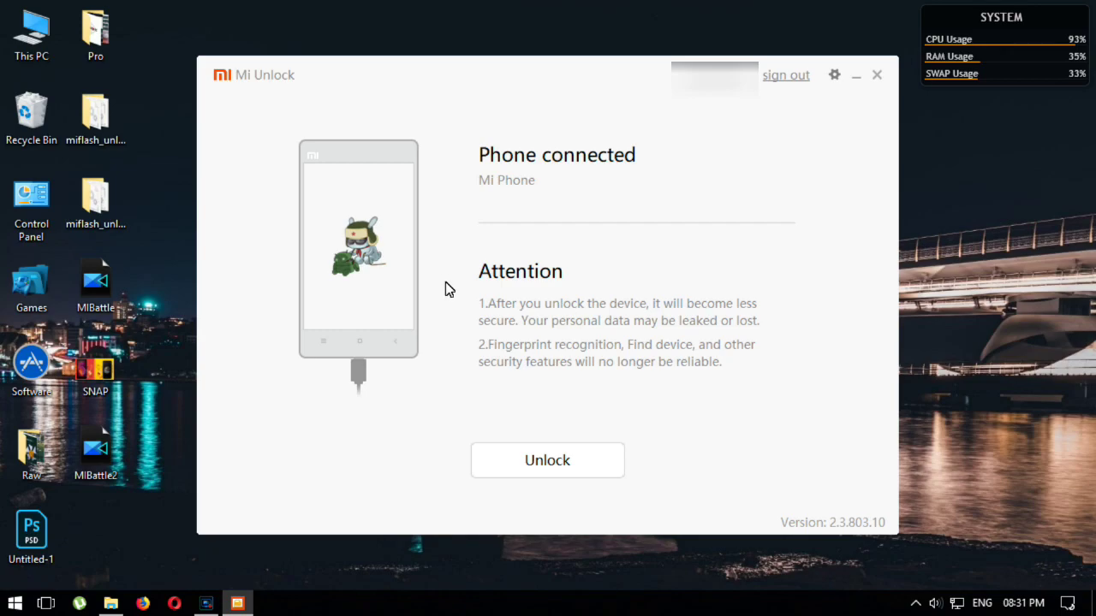
{"action": "left_click", "coordinate": [548, 466]}
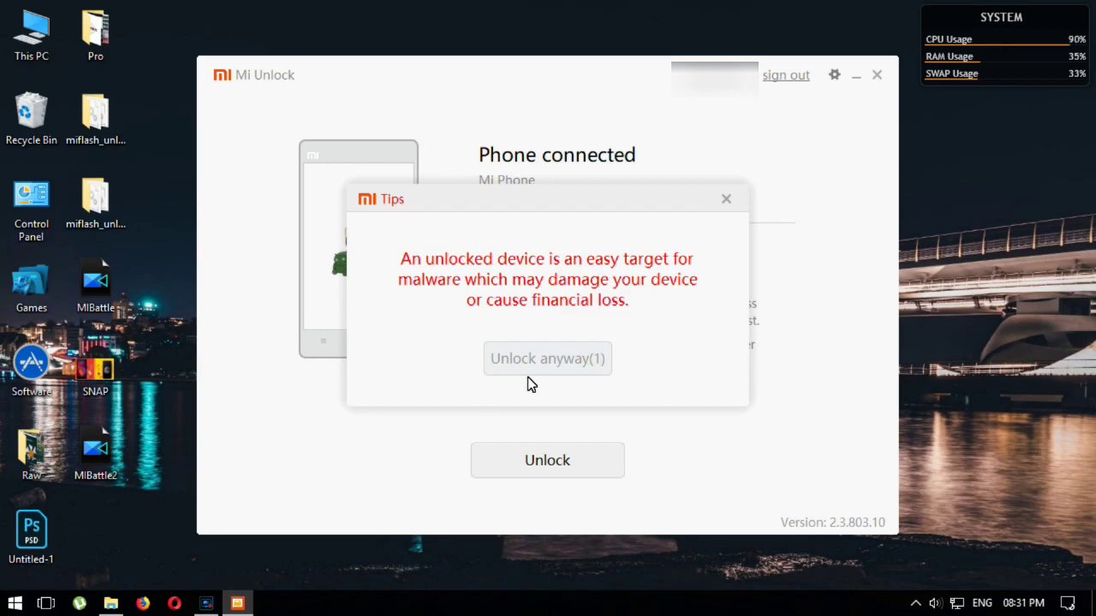
{"action": "left_click", "coordinate": [541, 366]}
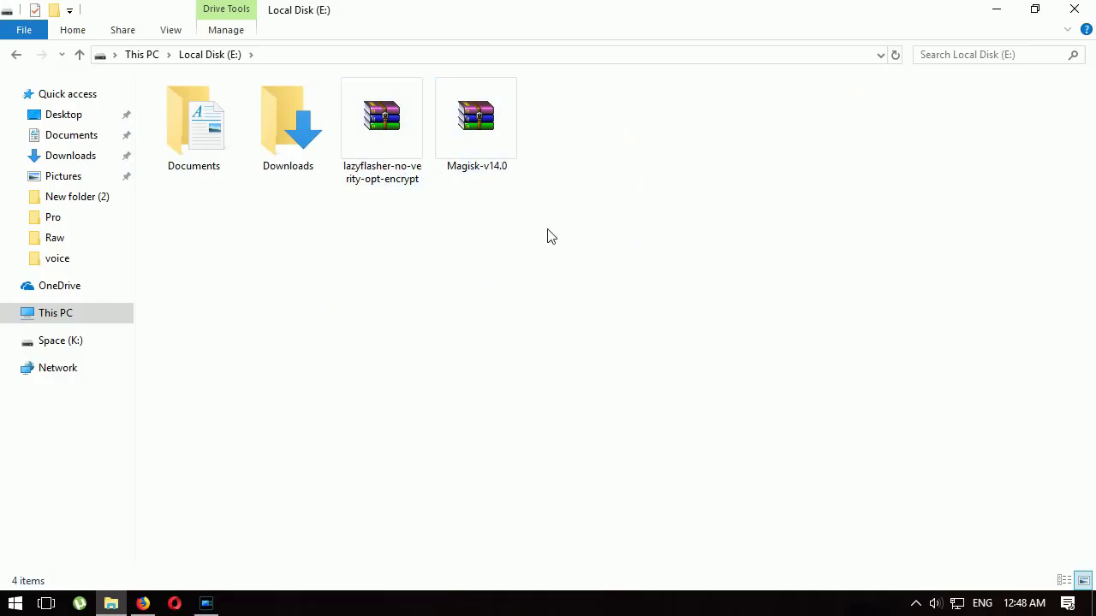
Copy the lazyflasher and Magisk-v14.0 archives from Local Disk (E:).
{"action": "left_click_drag", "start_coordinate": [548, 230], "coordinate": [394, 142]}
{"action": "right_click", "coordinate": [397, 145]}
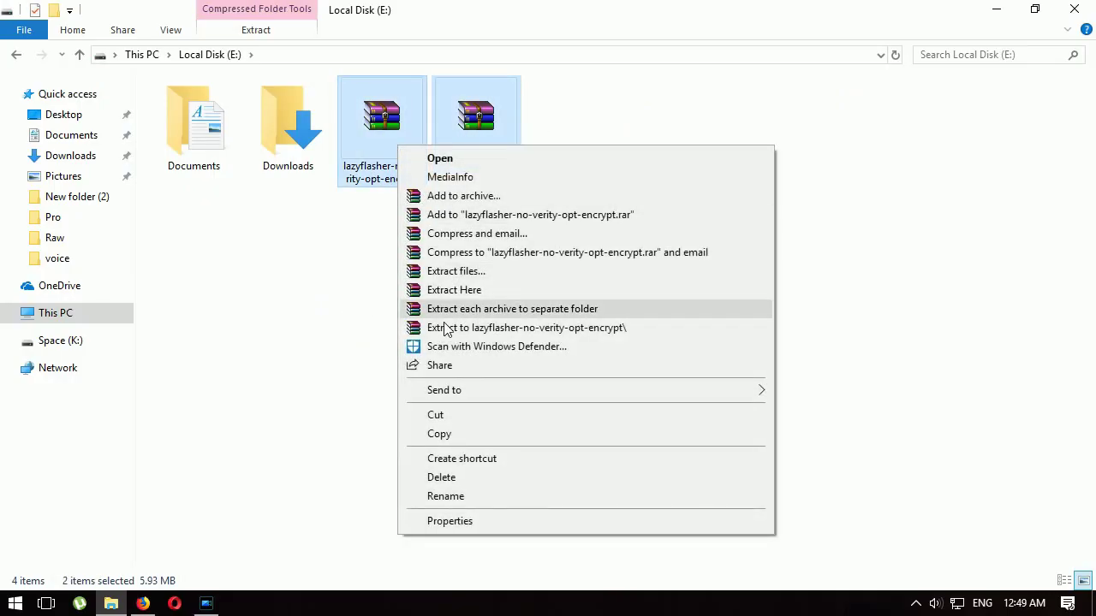
{"action": "left_click", "coordinate": [430, 434]}
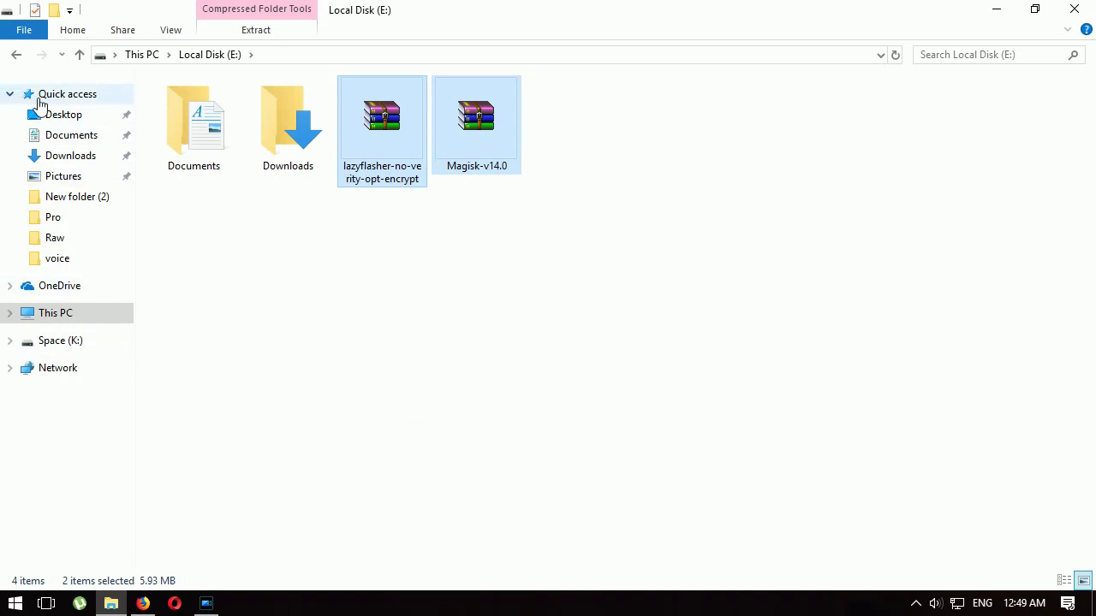
Paste the two archives into the Redmi 5A's Internal shared storage.
{"action": "left_click", "coordinate": [84, 313]}
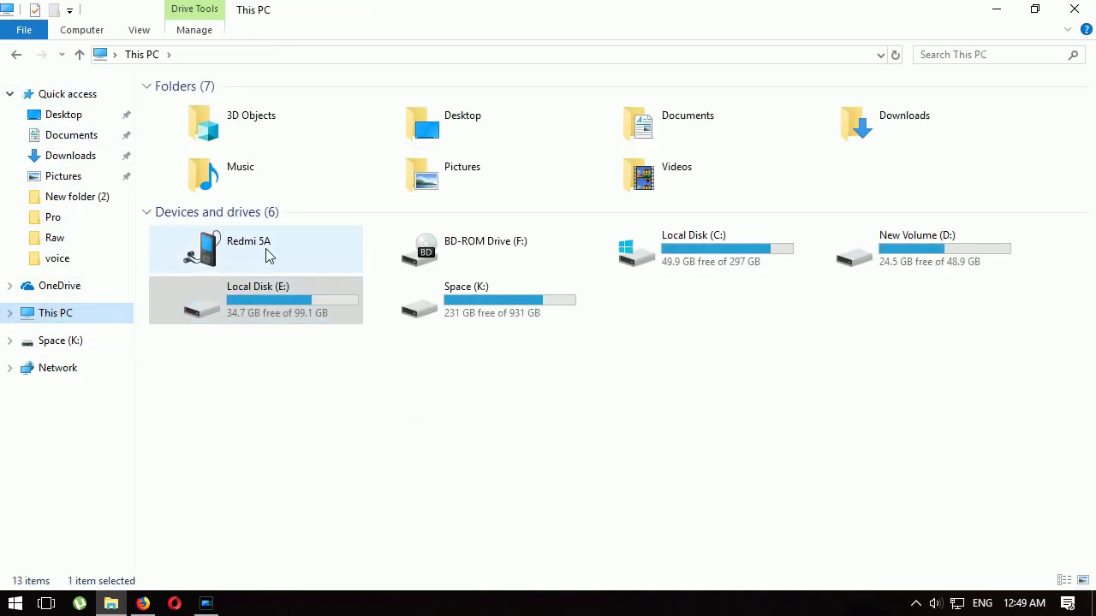
{"action": "double_click", "coordinate": [267, 255]}
{"action": "double_click", "coordinate": [276, 98]}
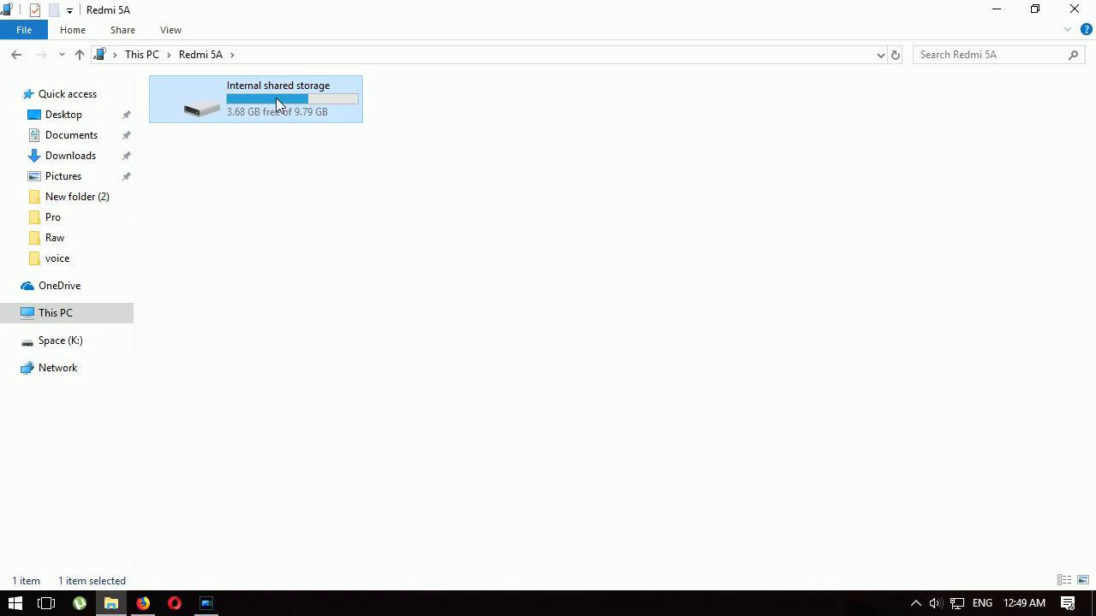
{"action": "right_click", "coordinate": [742, 506]}
{"action": "left_click", "coordinate": [704, 513]}
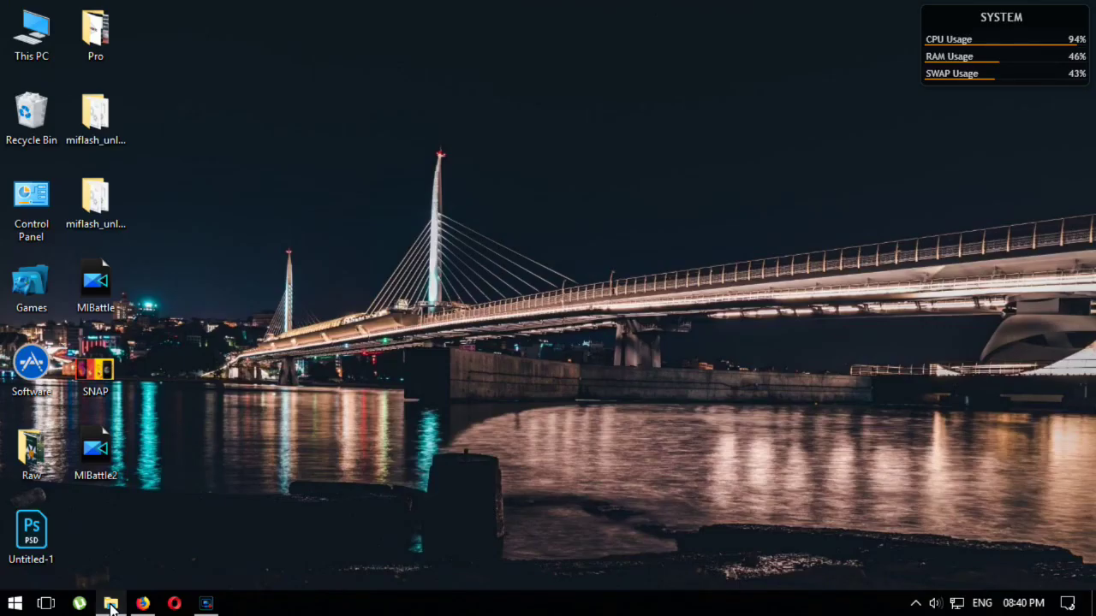
Paste the TWRP recovery image into the Minimal ADB and Fastboot folder, approving admin access.
{"action": "left_click", "coordinate": [111, 603]}
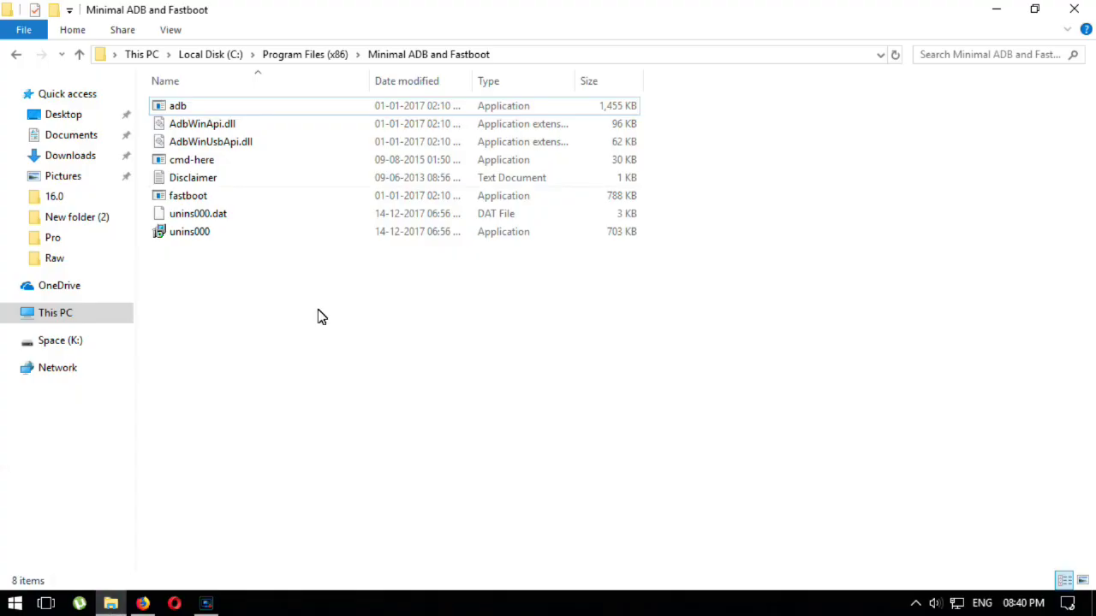
{"action": "right_click", "coordinate": [340, 432]}
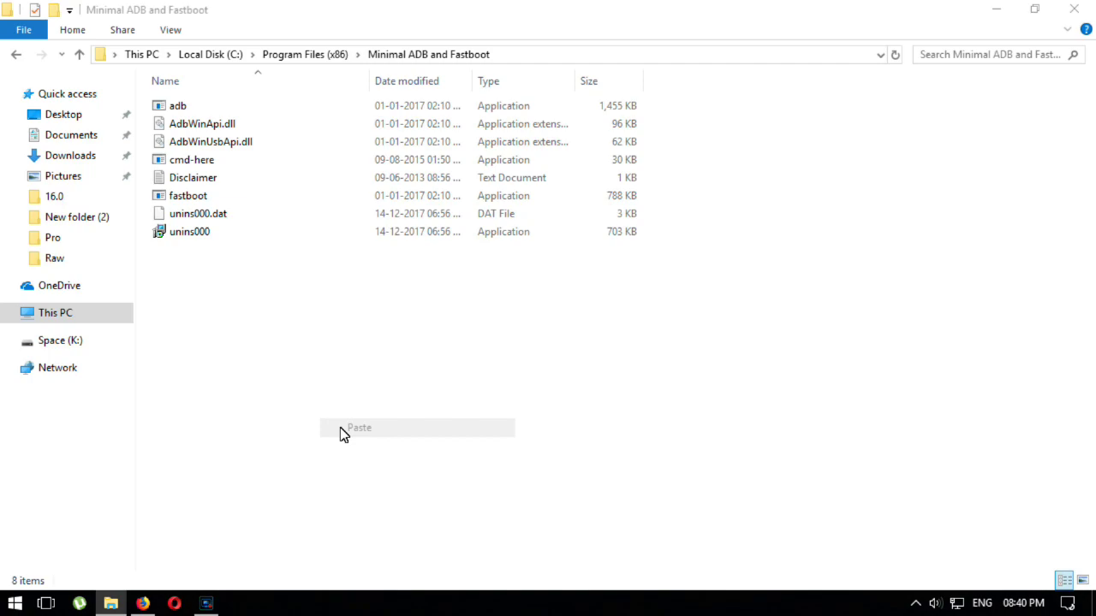
{"action": "left_click", "coordinate": [283, 190]}
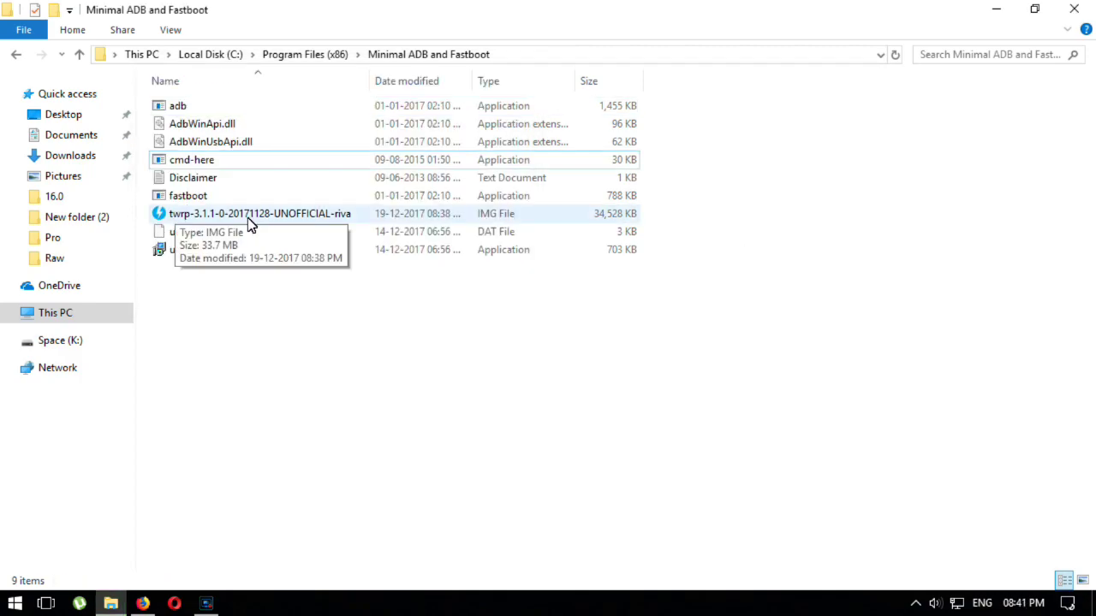
Rename the TWRP image file to twrp.
{"action": "right_click", "coordinate": [234, 218]}
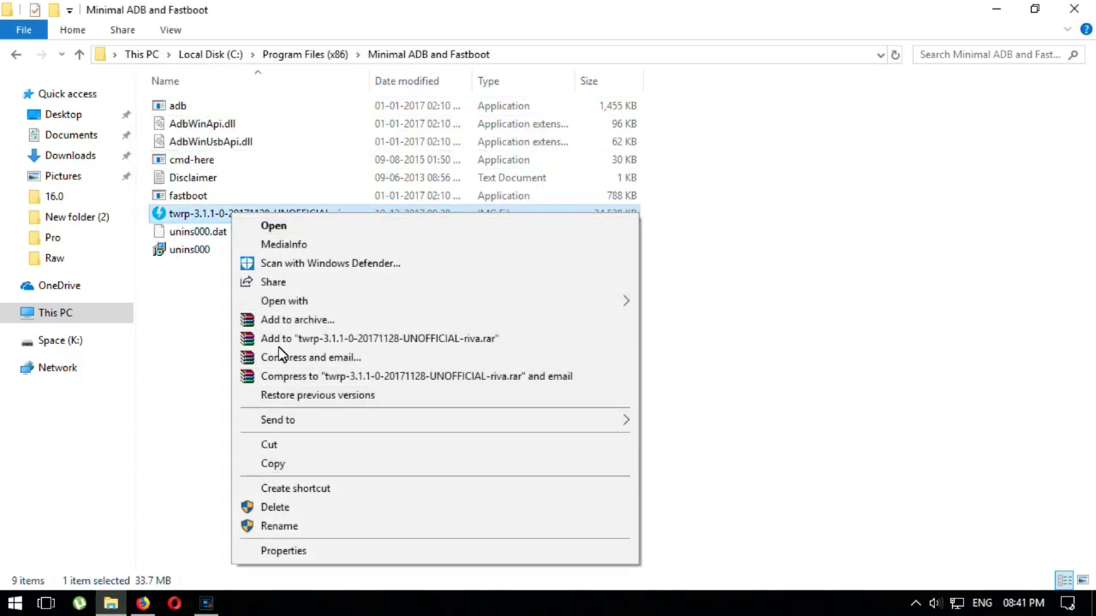
{"action": "left_click", "coordinate": [279, 526]}
{"action": "key", "text": "BackSpace"}
{"action": "type", "text": "tw"}
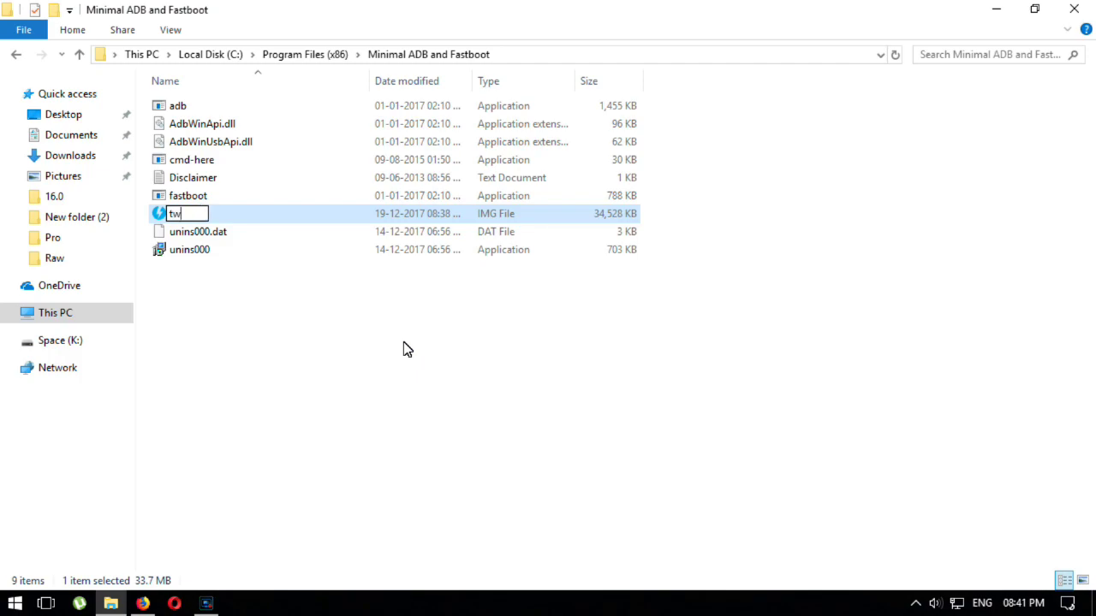
{"action": "type", "text": "rp"}
{"action": "key", "text": "Return"}
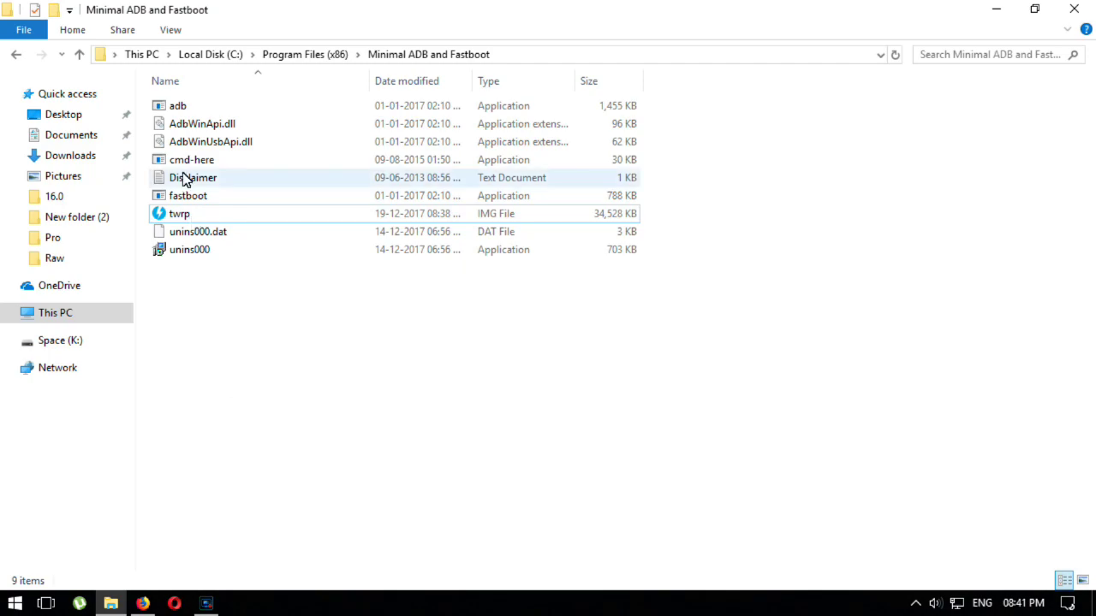
Open a console via cmd-here and run fastboot flash recovery twrp.img.
{"action": "left_click", "coordinate": [192, 166]}
{"action": "key", "text": "Return"}
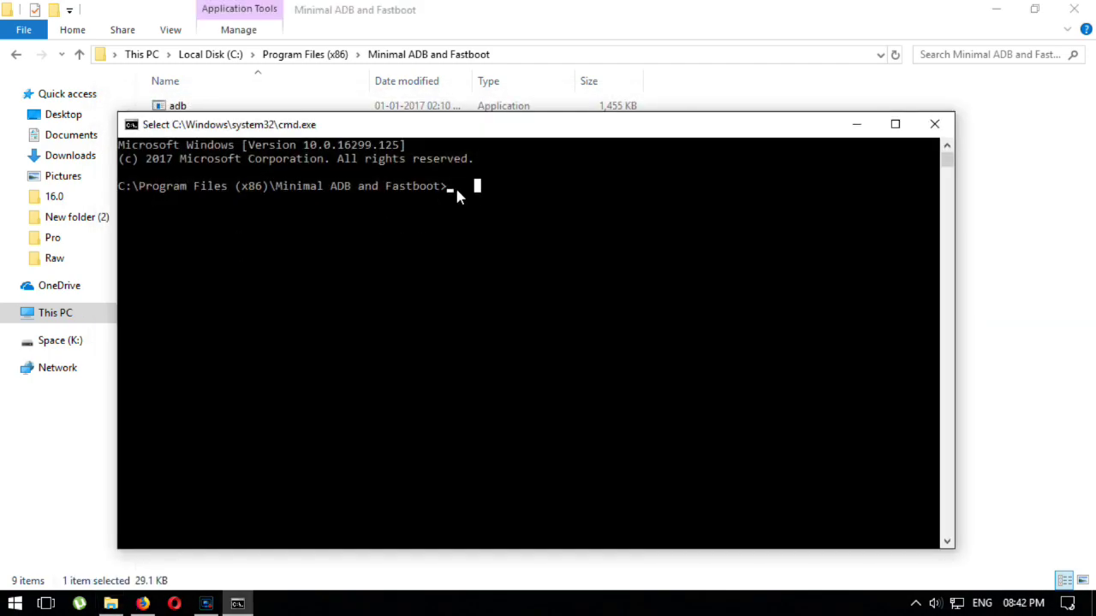
{"action": "key", "text": "Escape"}
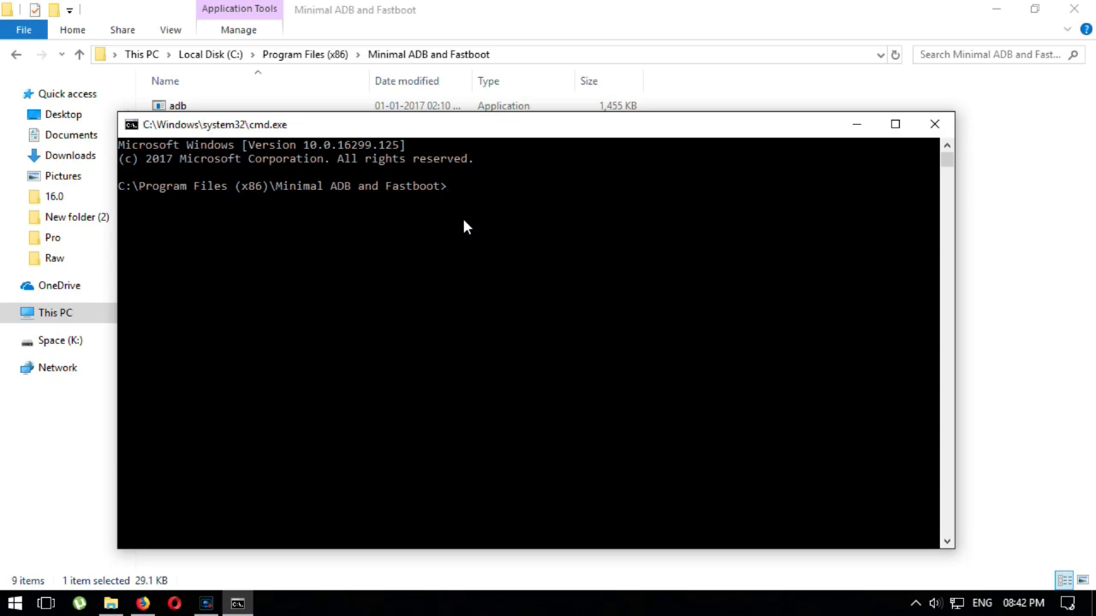
{"action": "type", "text": "fastboo"}
{"action": "type", "text": "t fla"}
{"action": "type", "text": "sh rec"}
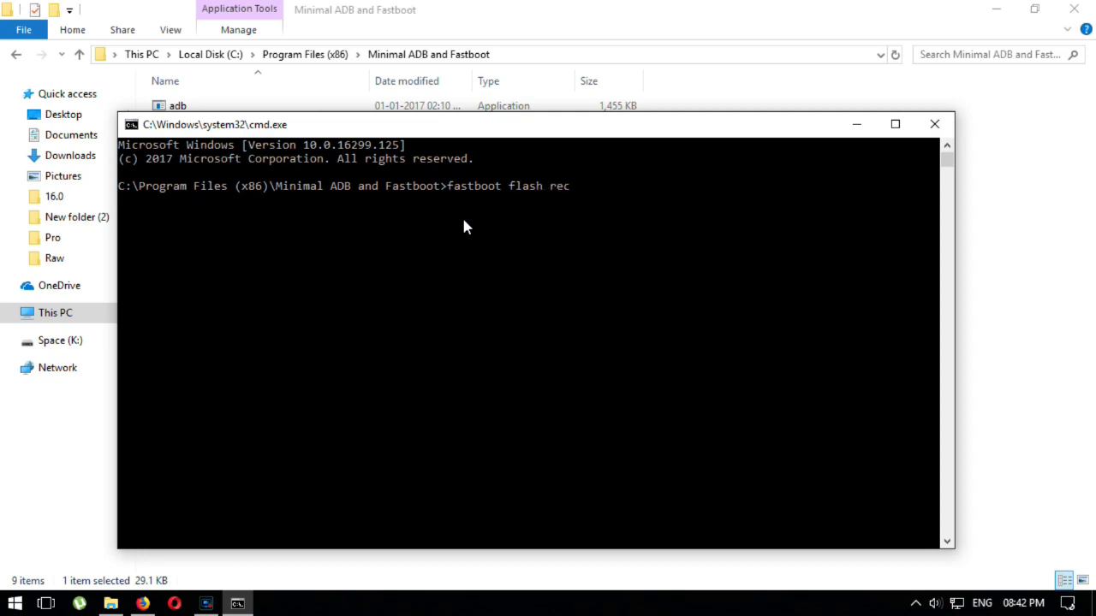
{"action": "type", "text": "overy"}
{"action": "type", "text": " twrp.img"}
{"action": "key", "text": "Return"}
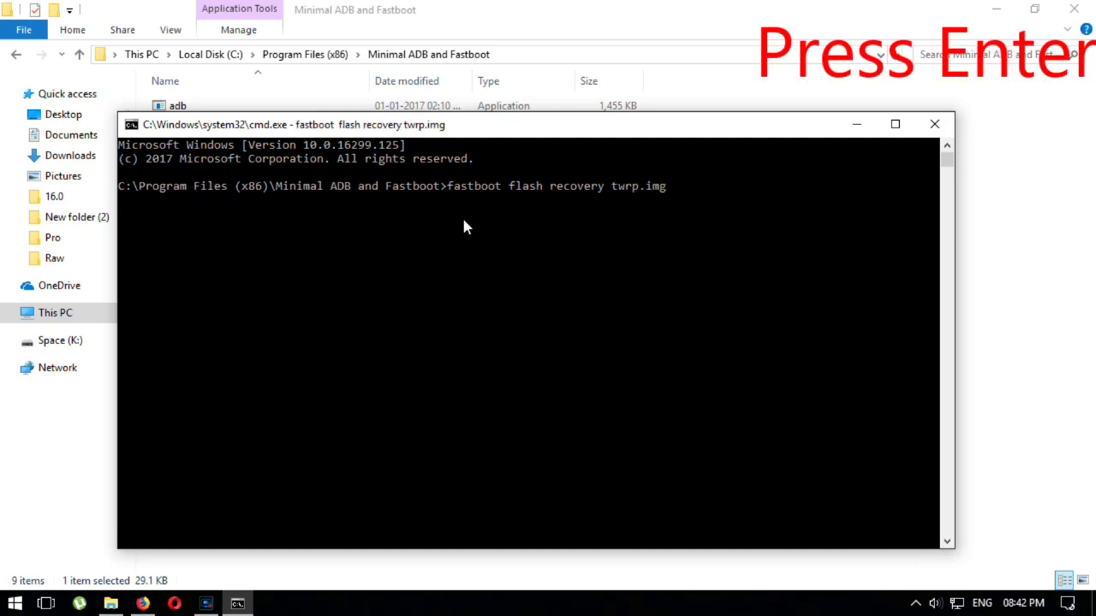